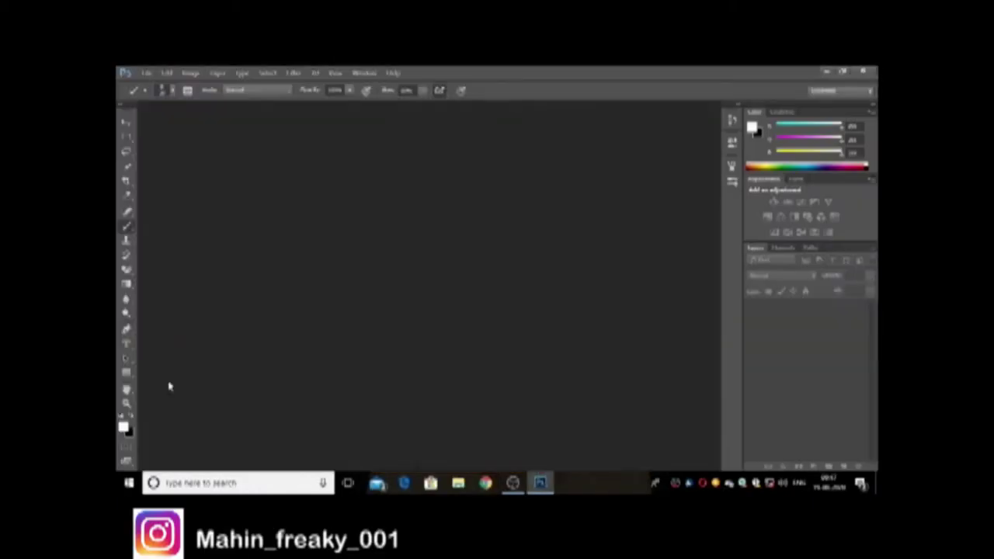
Open the young man's portrait photo from the Pictures folder
click(146, 73)
click(152, 94)
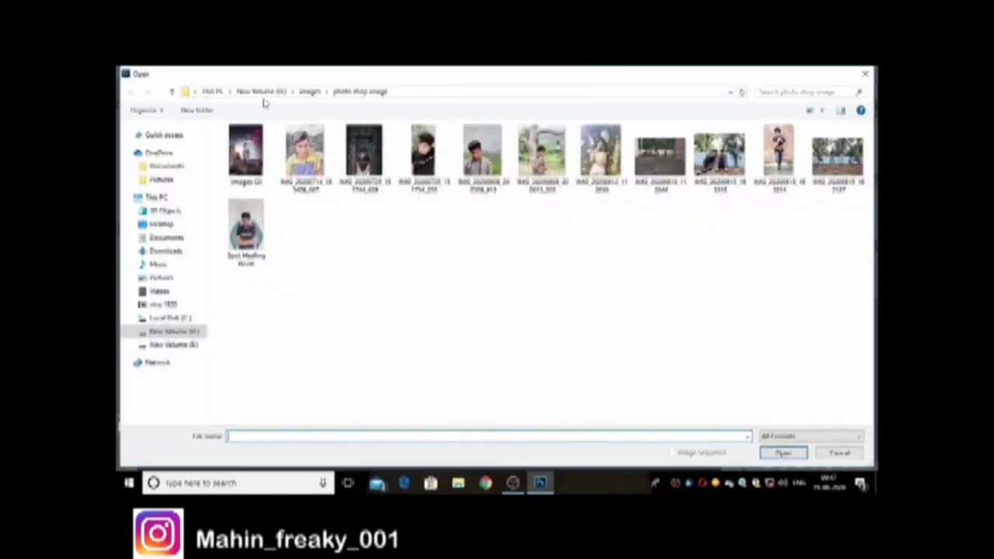
click(311, 92)
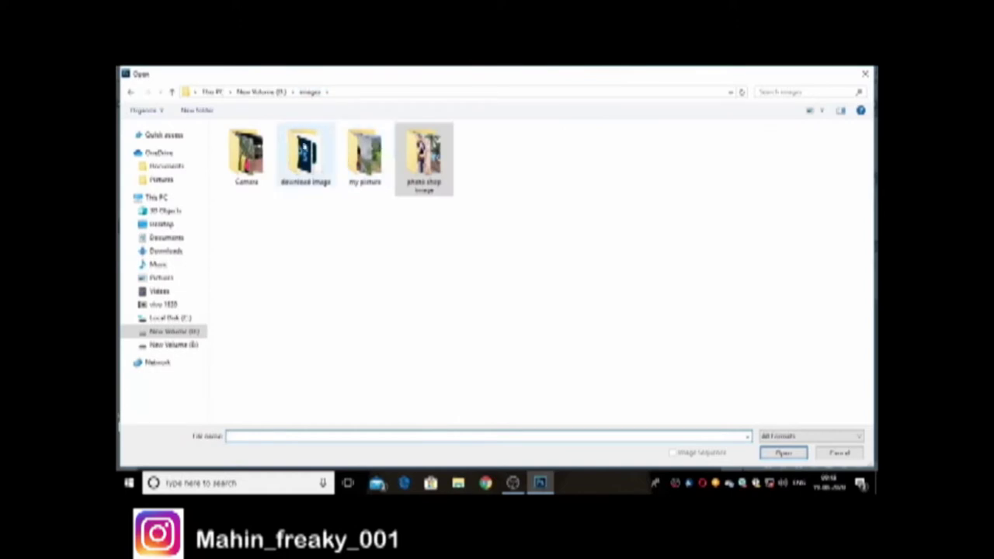
click(276, 92)
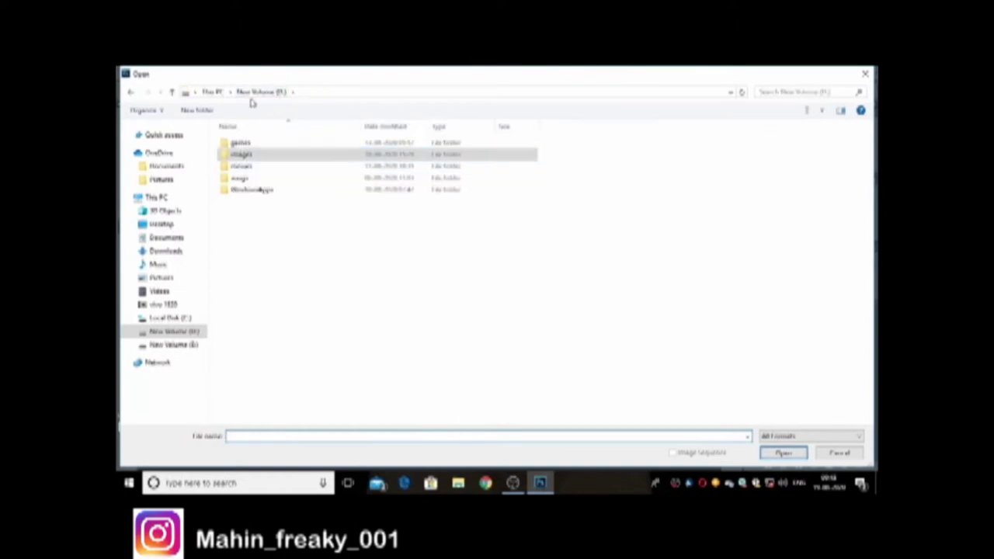
click(214, 91)
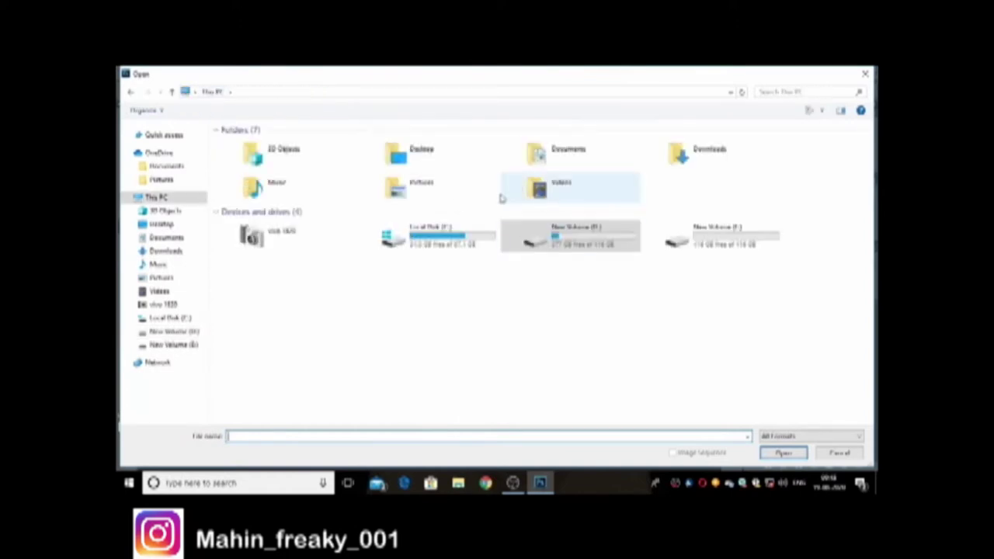
double_click(433, 198)
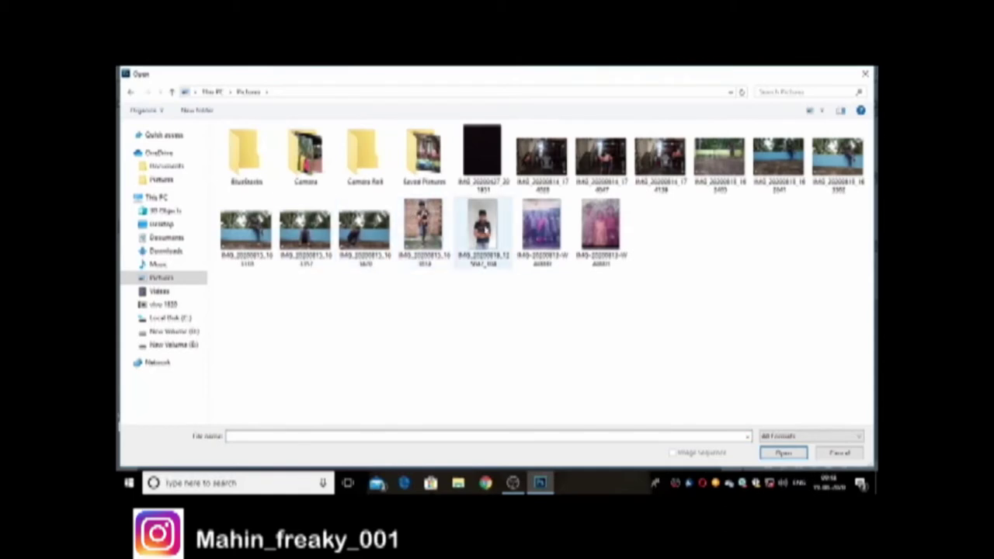
double_click(486, 231)
Open the blue feathered wings PNG from E:\images\download image
click(153, 74)
click(159, 91)
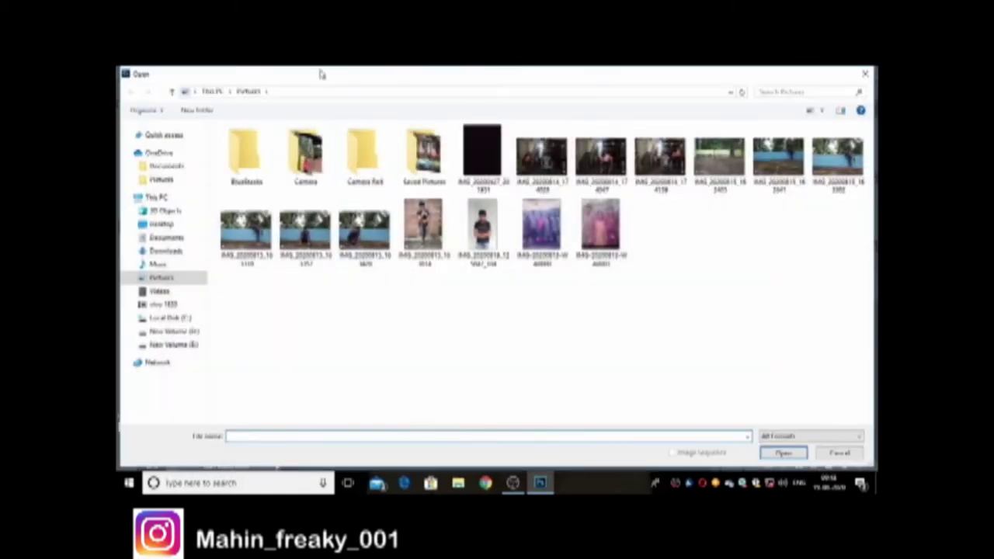
click(213, 92)
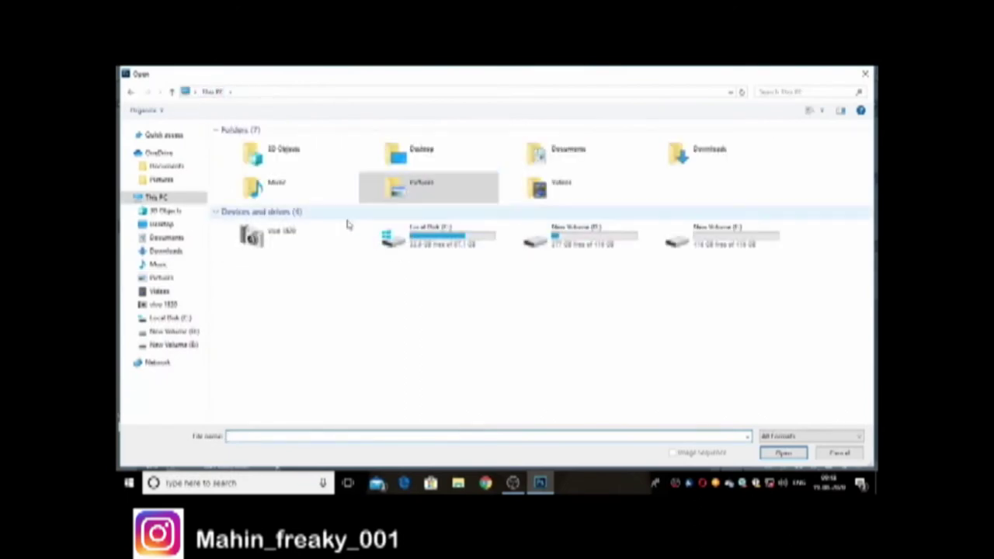
double_click(548, 237)
click(370, 156)
double_click(370, 156)
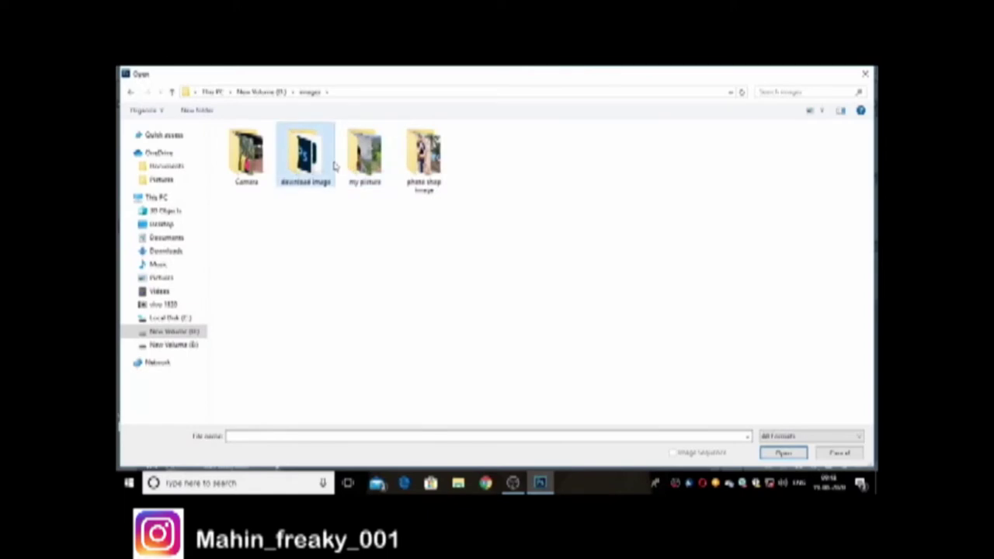
double_click(330, 160)
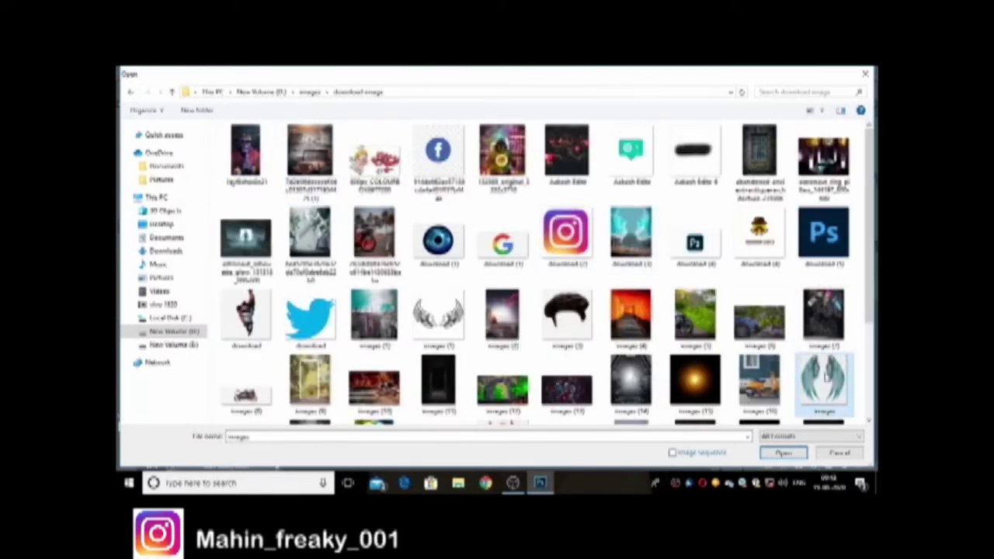
double_click(823, 380)
click(210, 105)
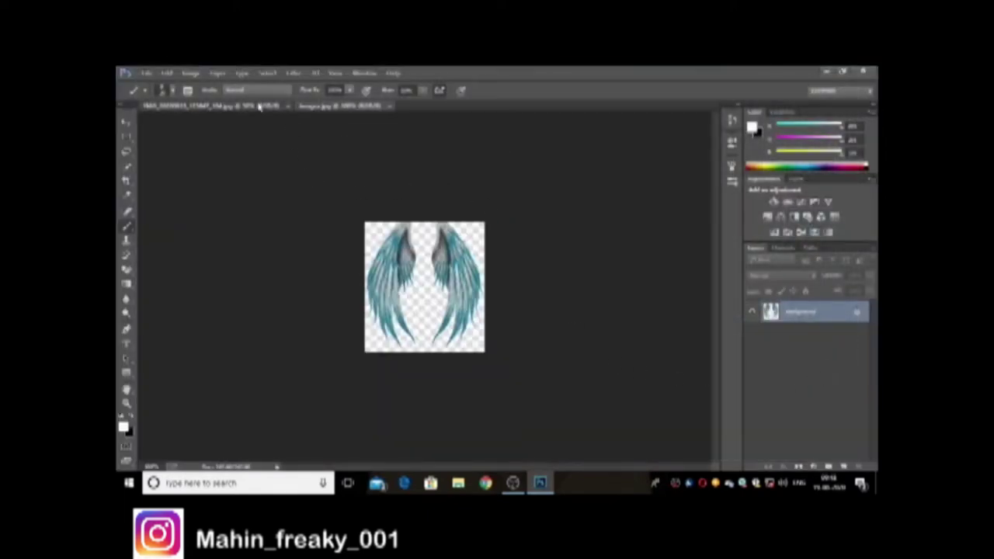
Crop a strip off the bottom of the portrait photo
click(126, 180)
drag(502, 426, 503, 414)
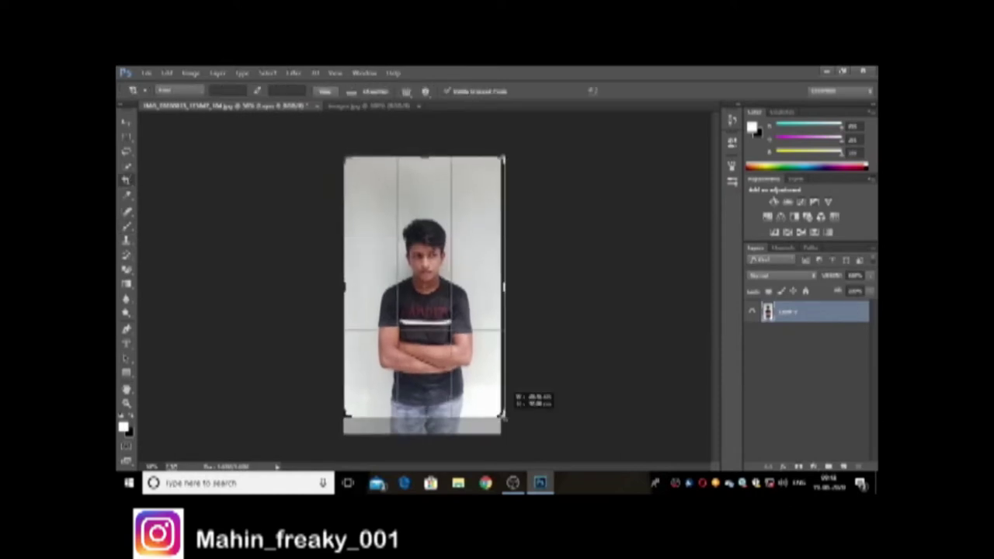
click(629, 94)
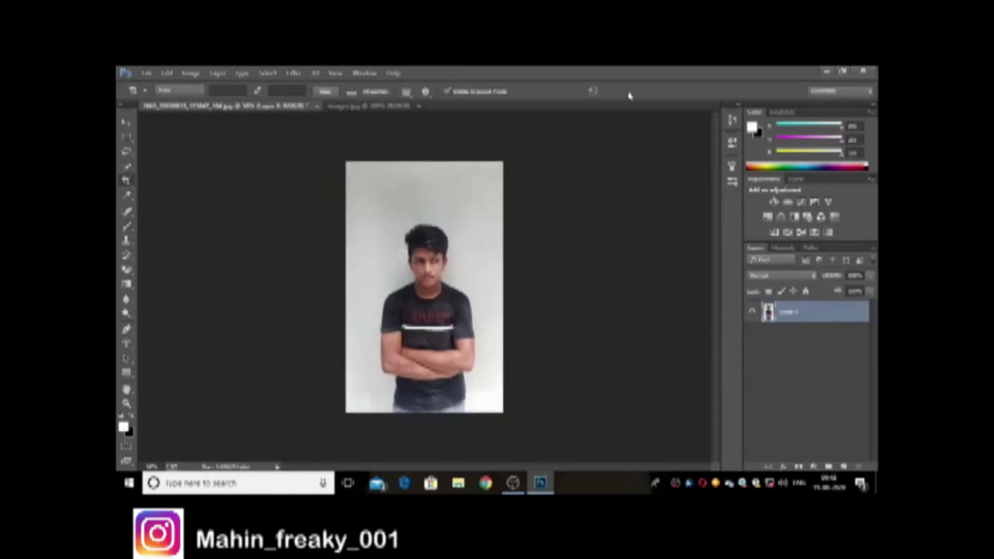
Bring the wings image forward, zoomed in, with the Quick Selection tool active
click(361, 105)
scroll(410, 251, up, 5)
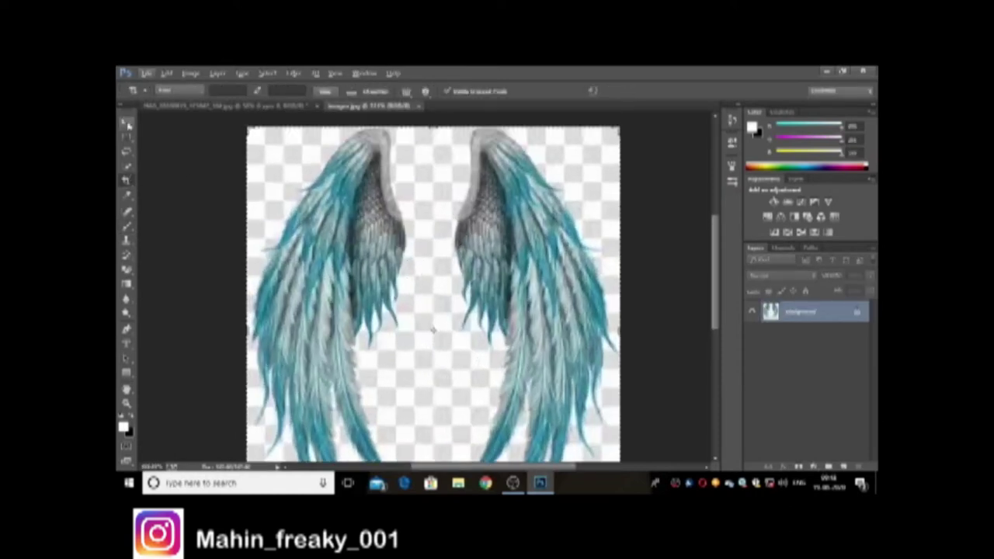
click(128, 167)
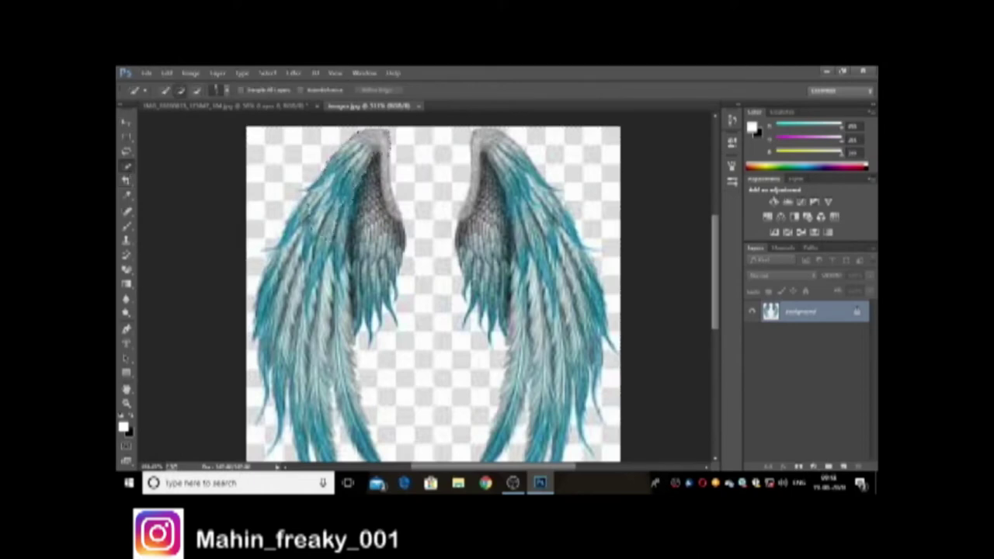
Paint a Quick Selection over the feathered wings, zooming to refine the feather tips
drag(350, 267, 268, 250)
scroll(268, 250, down, 3)
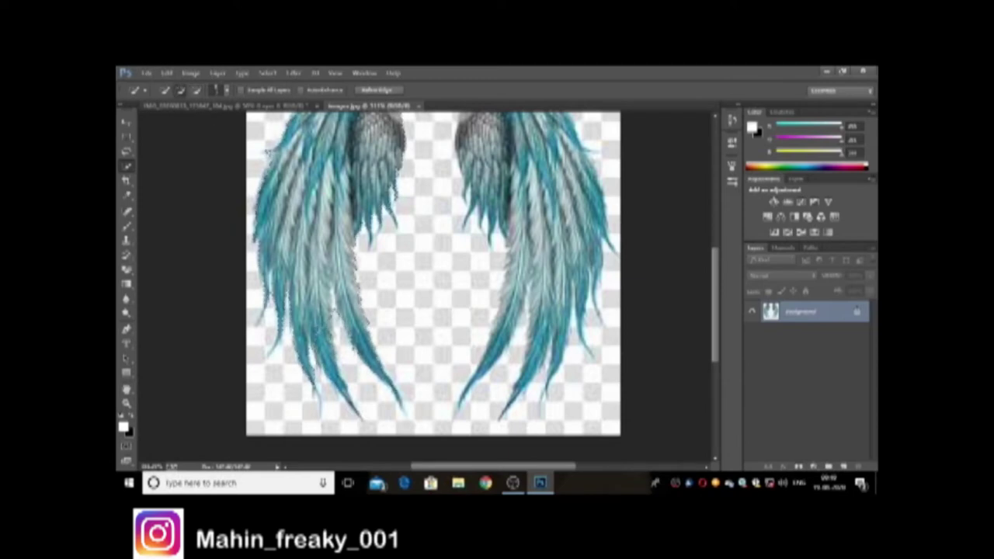
scroll(338, 430, up, 3)
click(224, 91)
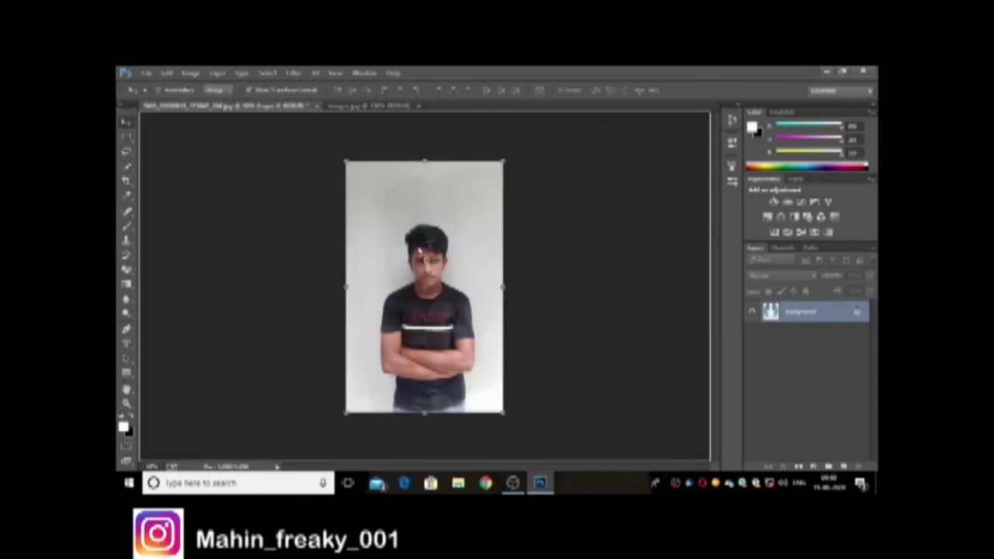
Drag the wing onto the portrait, scale it beside the man's shoulder, and add a layer mask
mouse_move(283, 134)
mouse_down()
mouse_move(419, 268)
mouse_move(374, 283)
mouse_move(374, 371)
mouse_up()
key(ctrl+t)
drag(374, 311, 382, 329)
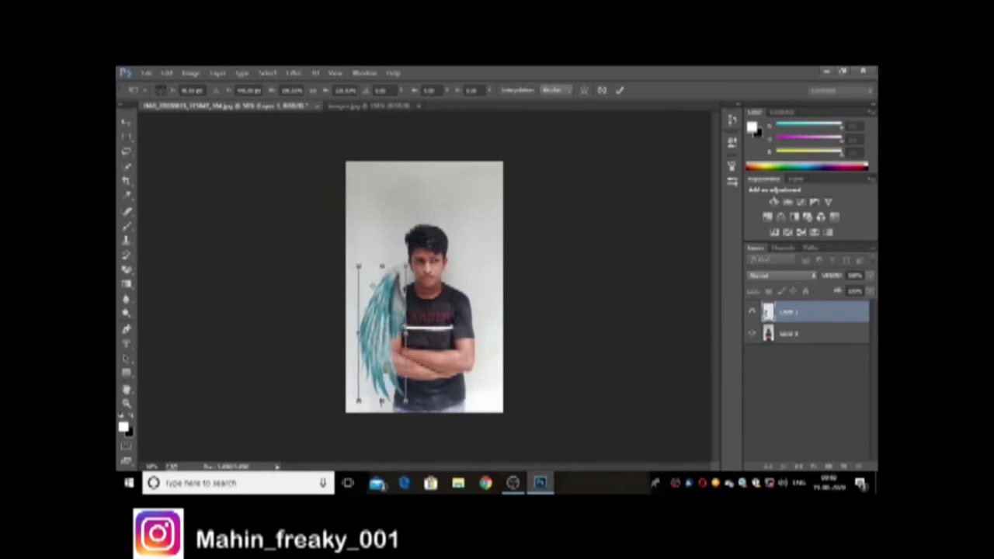
mouse_move(382, 401)
mouse_down()
mouse_move(382, 320)
mouse_move(386, 338)
mouse_up()
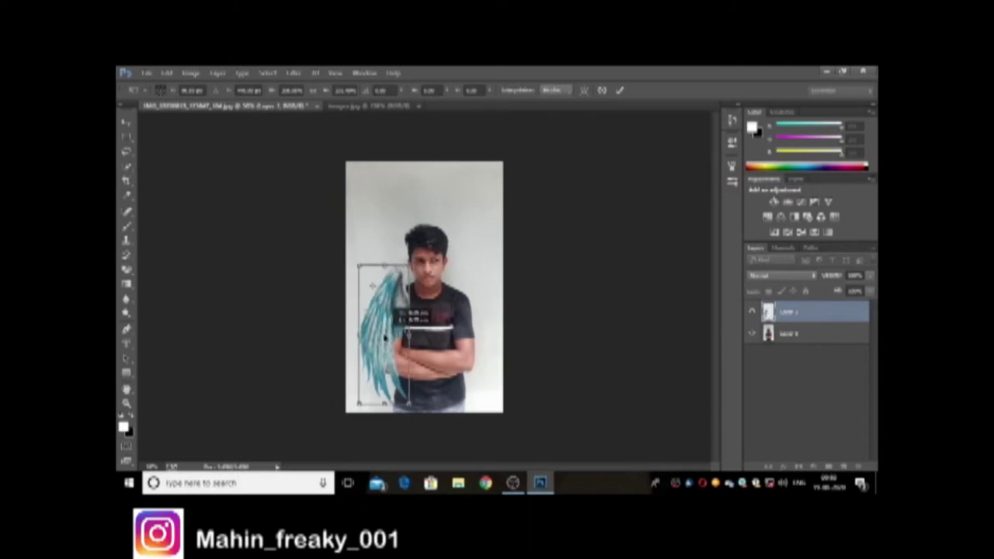
click(620, 90)
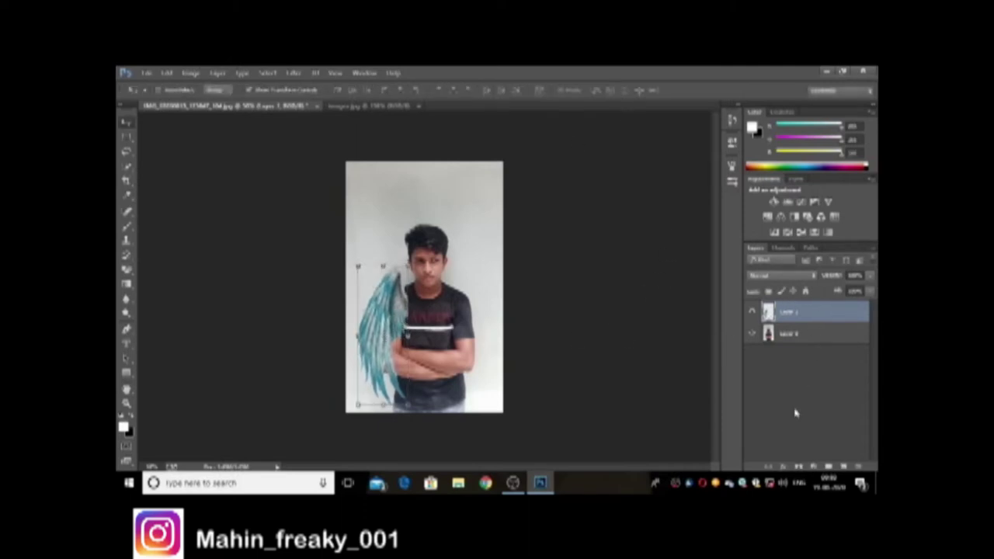
click(798, 467)
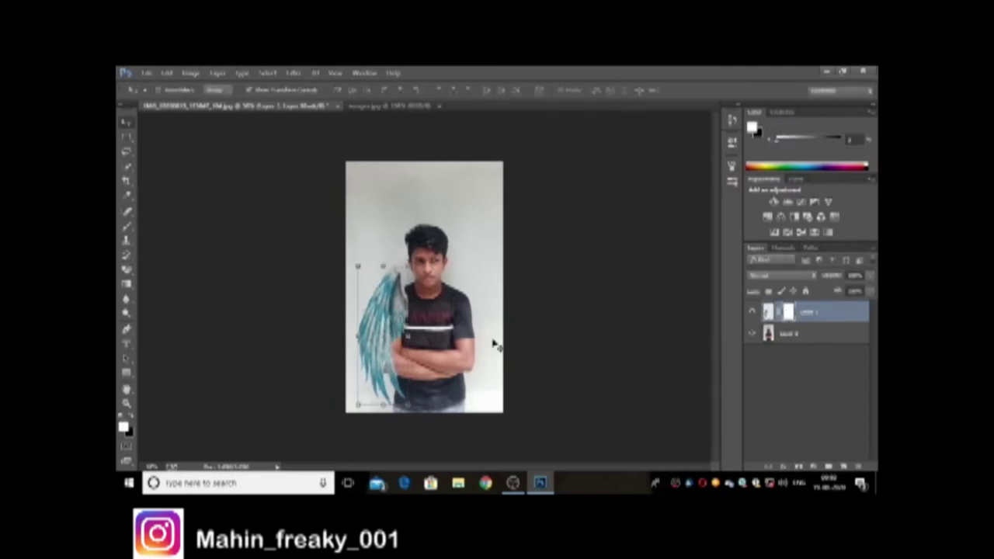
Invert the wing mask to hide it, then paint it back beside the face with the brush
key(ctrl+i)
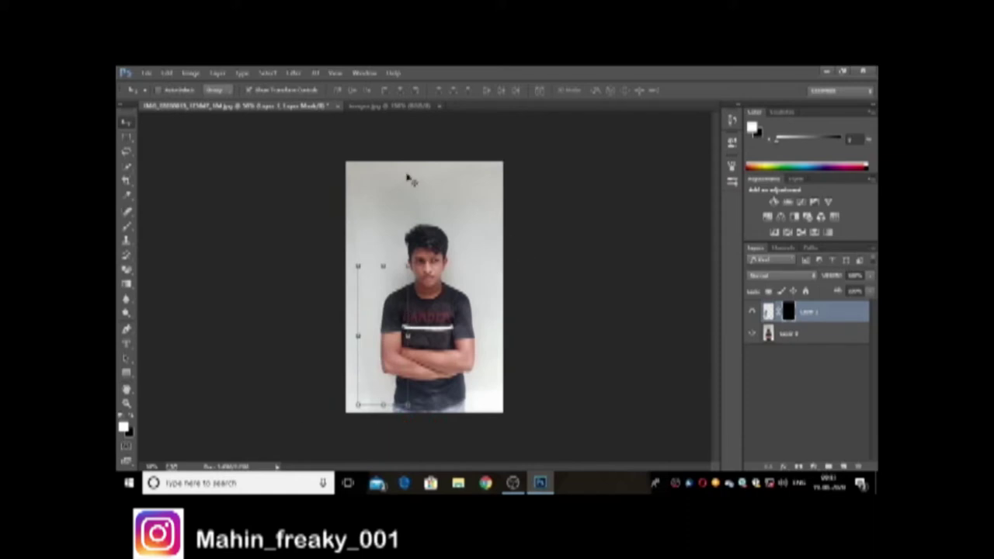
click(127, 225)
click(179, 223)
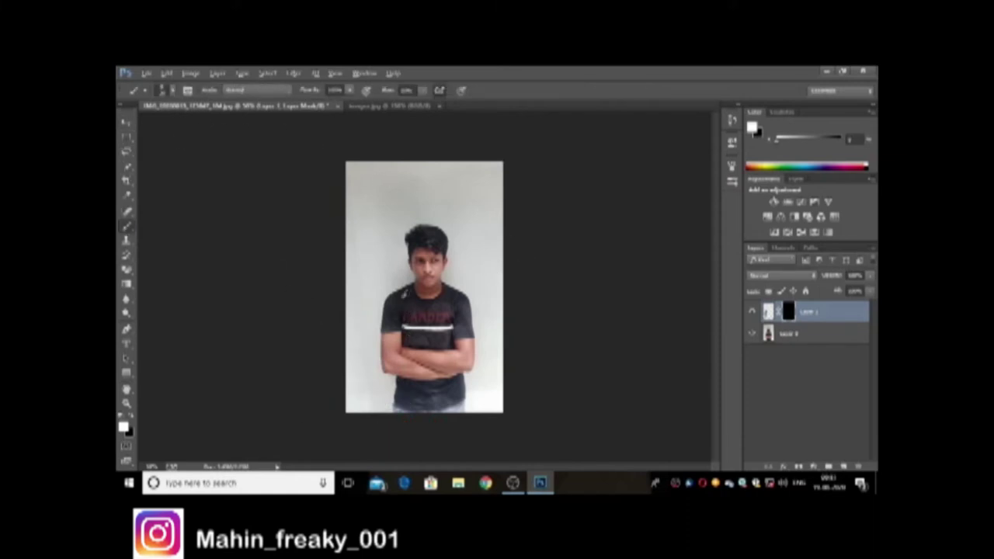
scroll(337, 284, up, 3)
scroll(371, 294, up, 2)
scroll(372, 294, up, 2)
mouse_move(439, 318)
mouse_down()
mouse_move(411, 295)
mouse_move(377, 237)
mouse_move(434, 312)
mouse_move(291, 326)
mouse_move(306, 350)
mouse_up()
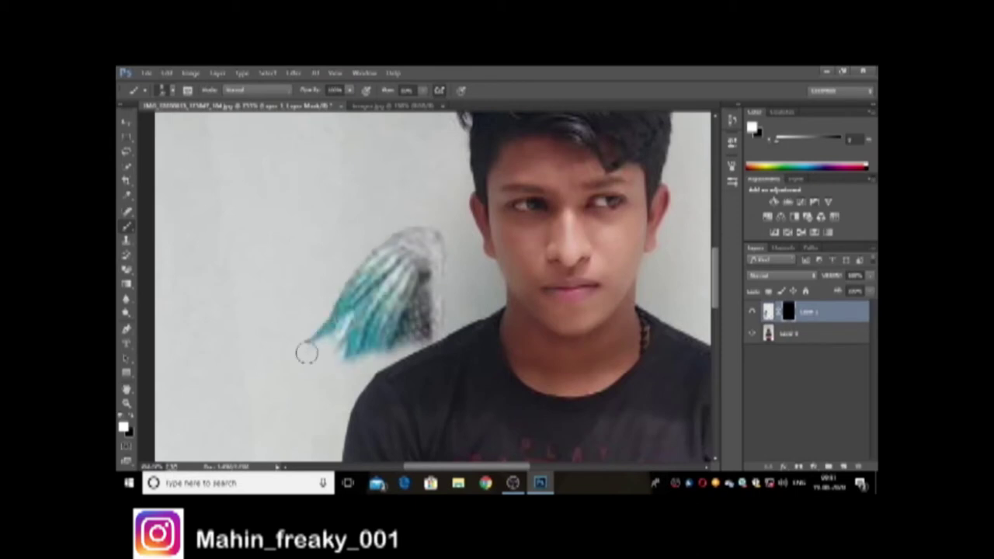
Paint more wing strands back in along the shoulder edge
scroll(306, 350, down, 2)
scroll(322, 310, down, 2)
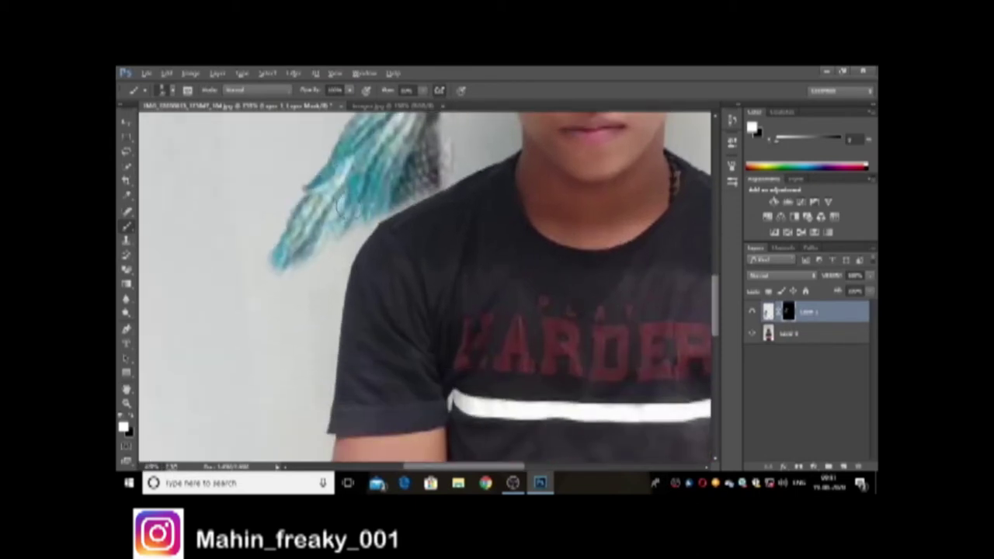
scroll(492, 158, up, 2)
mouse_move(451, 180)
mouse_down()
mouse_move(256, 350)
mouse_move(299, 389)
mouse_move(303, 186)
mouse_move(326, 251)
mouse_move(311, 334)
mouse_move(349, 225)
mouse_up()
scroll(277, 348, down, 3)
scroll(346, 190, up, 2)
drag(171, 423, 181, 262)
scroll(180, 262, down, 2)
key(ctrl+1)
Paint the lower wing back in, filling between the feathers and the shirt
drag(194, 342, 225, 278)
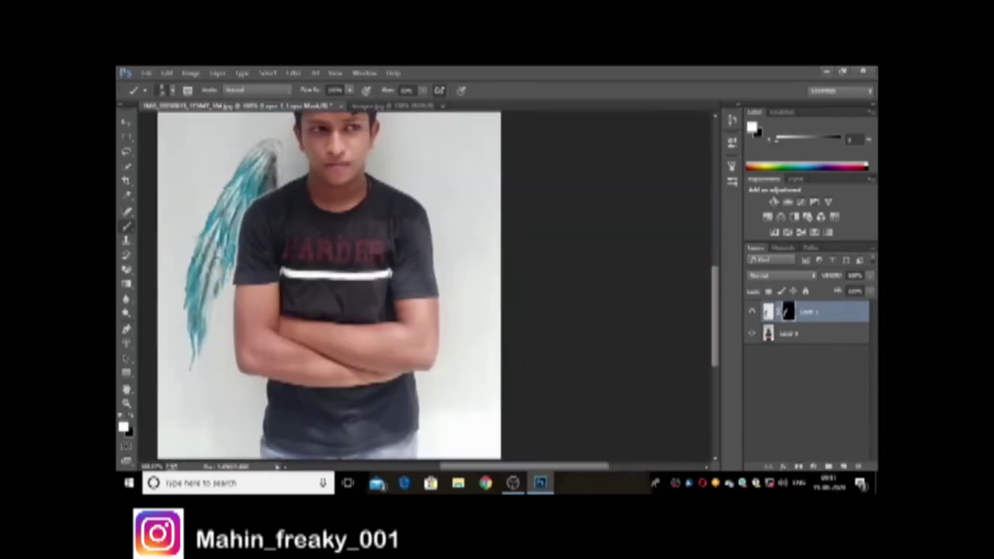
scroll(208, 266, up, 3)
mouse_move(261, 278)
mouse_down()
mouse_move(222, 399)
mouse_move(194, 400)
mouse_up()
scroll(194, 400, down, 1)
mouse_move(259, 278)
mouse_down()
mouse_move(233, 446)
mouse_move(256, 433)
mouse_move(260, 272)
mouse_up()
scroll(260, 272, down, 2)
drag(167, 307, 198, 412)
mouse_move(233, 458)
mouse_down()
mouse_move(260, 351)
mouse_move(268, 458)
mouse_up()
scroll(268, 459, down, 2)
drag(233, 288, 241, 428)
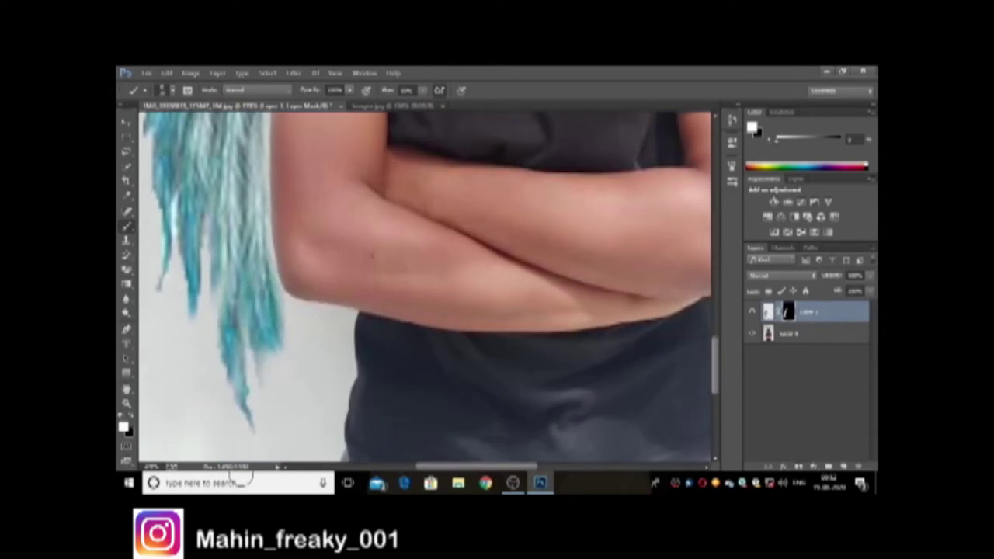
drag(257, 353, 318, 458)
drag(338, 355, 400, 435)
mouse_move(365, 367)
mouse_down()
mouse_move(327, 341)
mouse_move(311, 304)
mouse_up()
scroll(160, 310, up, 3)
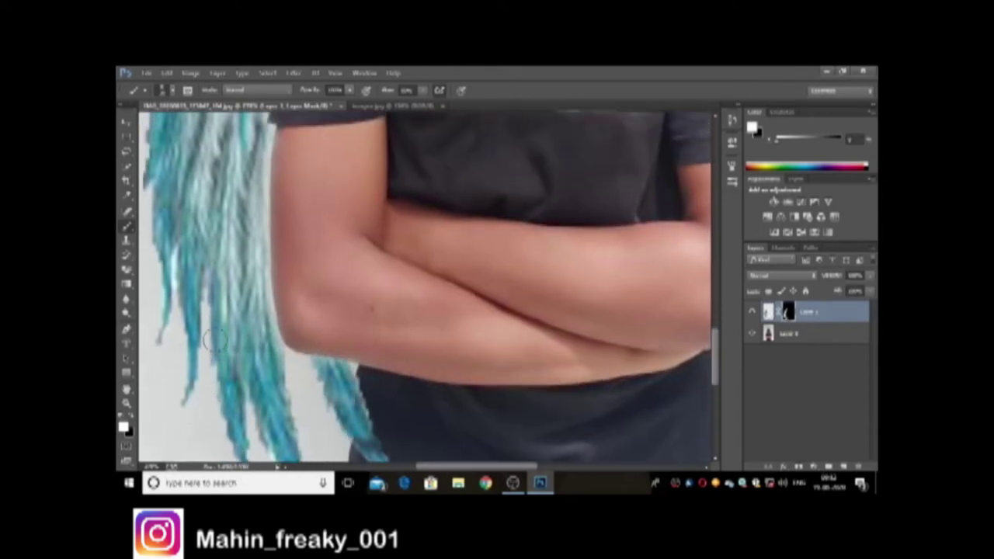
Review the tucked-in wing edges with the R tool, then bring the wings document forward
key(r)
key(super)
key(super)
scroll(160, 250, down, 1)
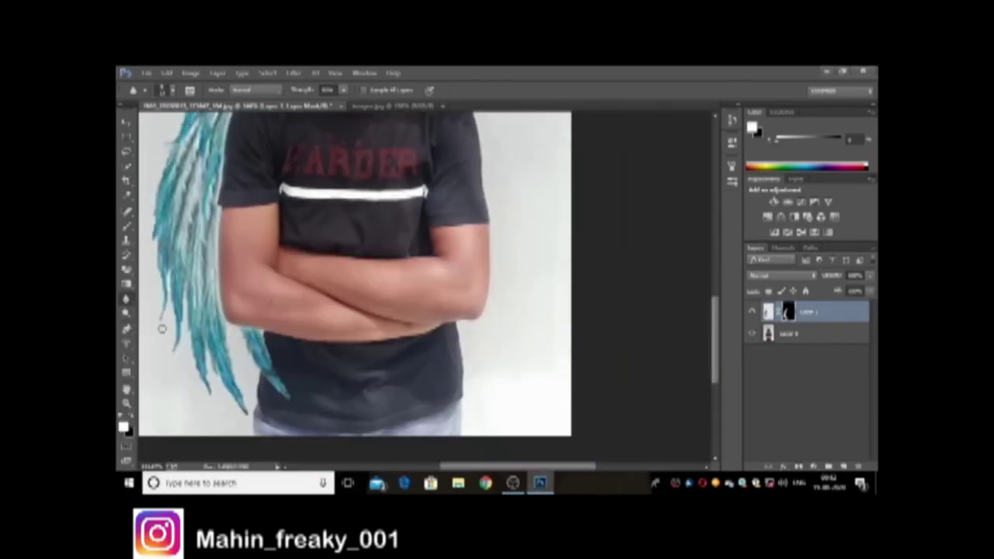
scroll(160, 250, down, 1)
scroll(170, 250, down, 1)
scroll(170, 250, down, 1)
scroll(522, 360, up, 1)
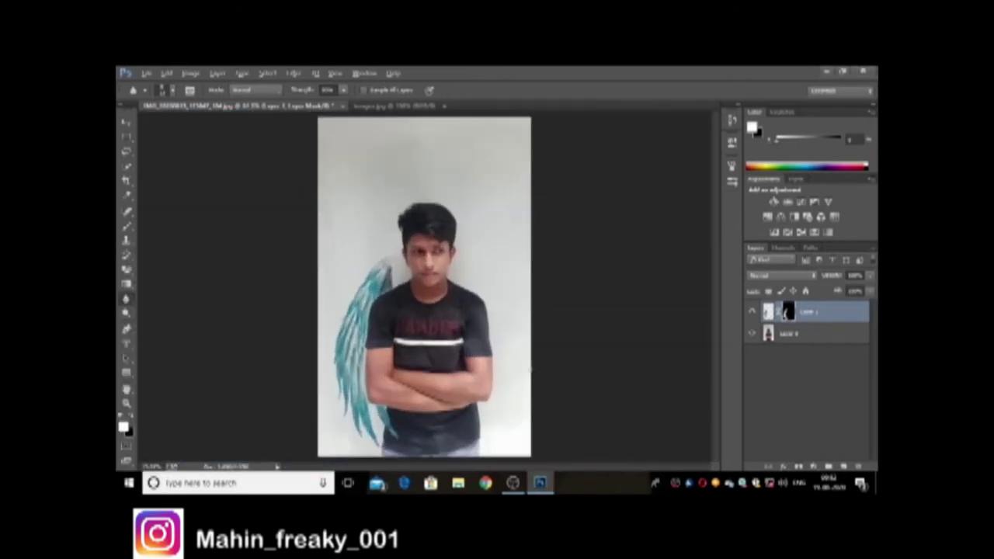
scroll(522, 360, up, 1)
scroll(522, 360, up, 1)
click(354, 107)
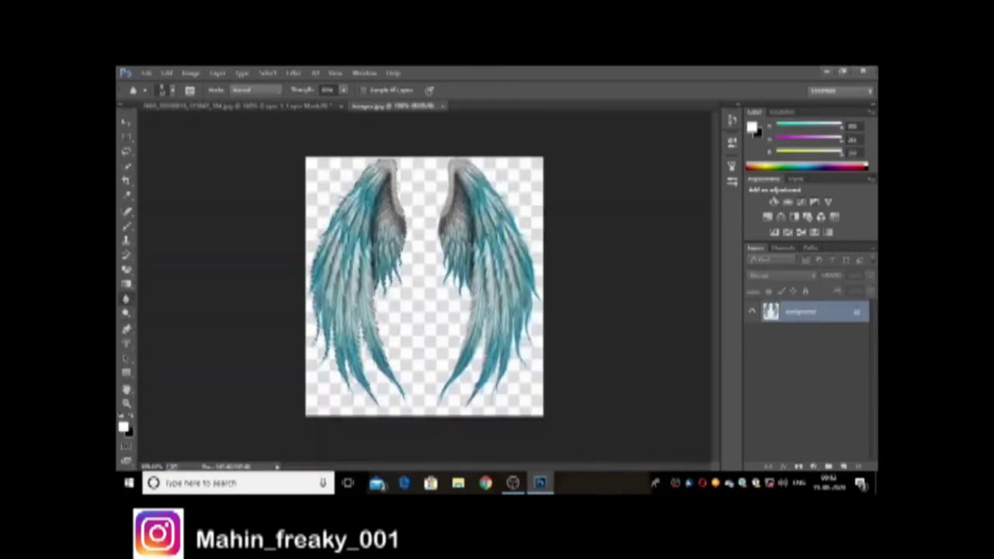
Pick the Quick Selection tool and adjust its brush size on the wings image
scroll(354, 233, up, 1)
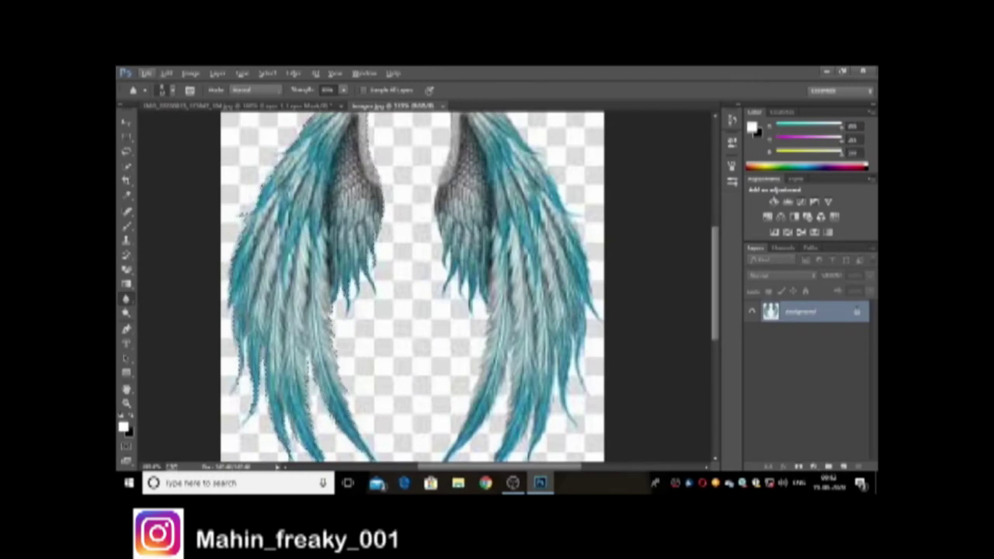
click(128, 164)
click(217, 91)
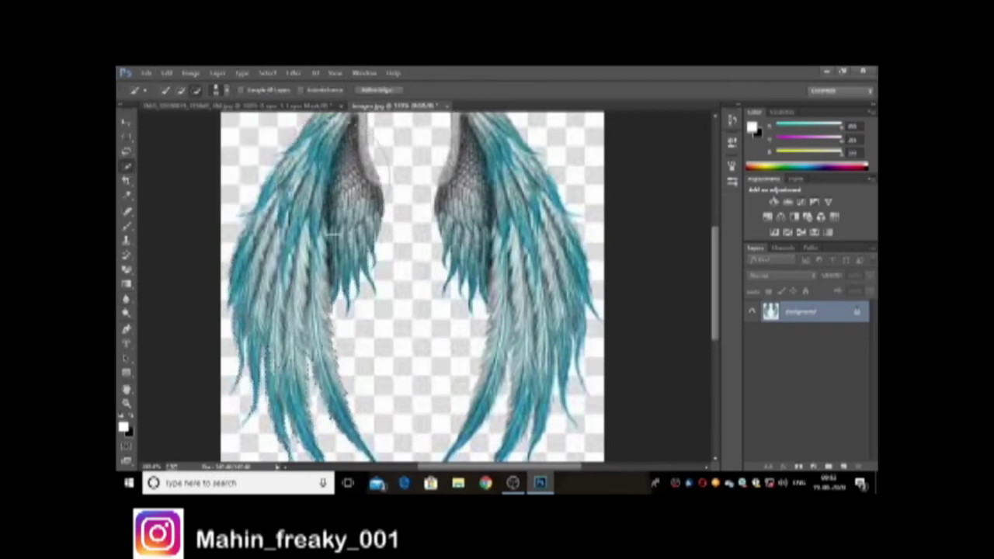
click(217, 91)
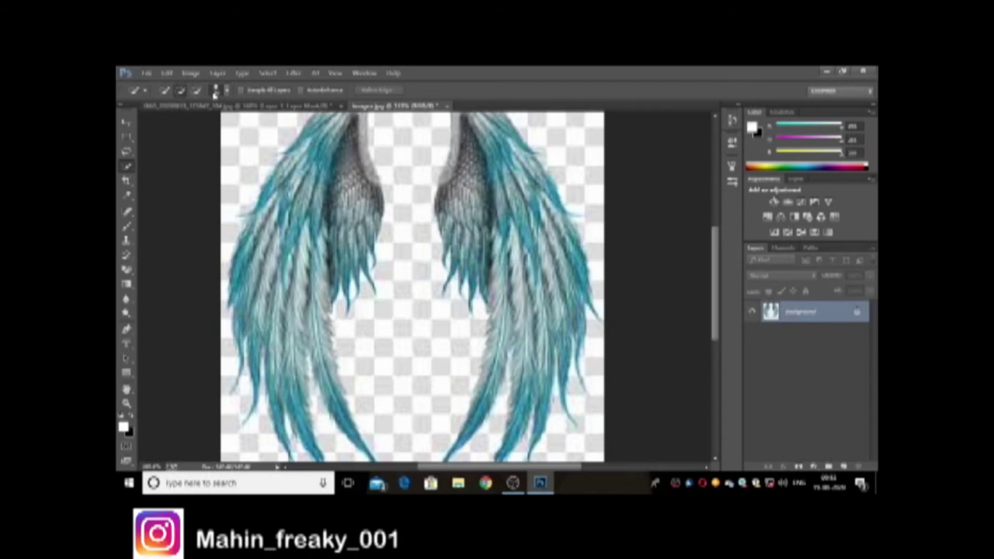
click(216, 91)
key(Return)
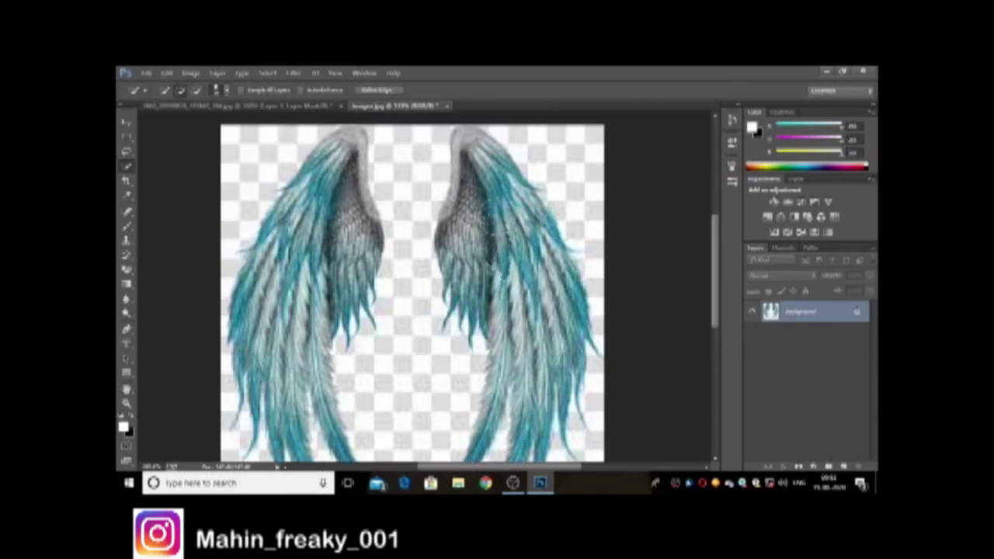
Paint the selection over the wings, resizing the brush through its right-click settings
scroll(439, 163, up, 3)
scroll(438, 163, up, 2)
scroll(439, 163, down, 3)
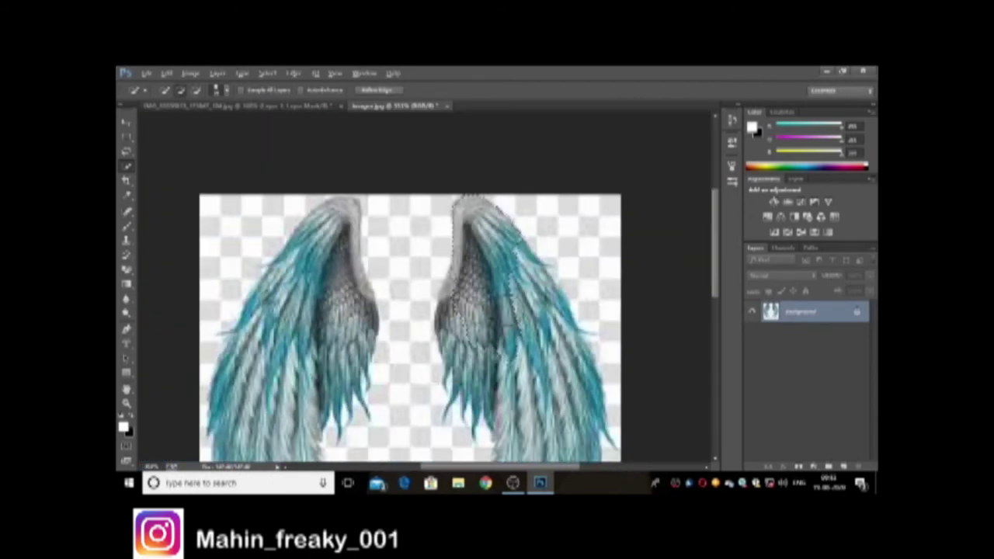
scroll(439, 163, down, 1)
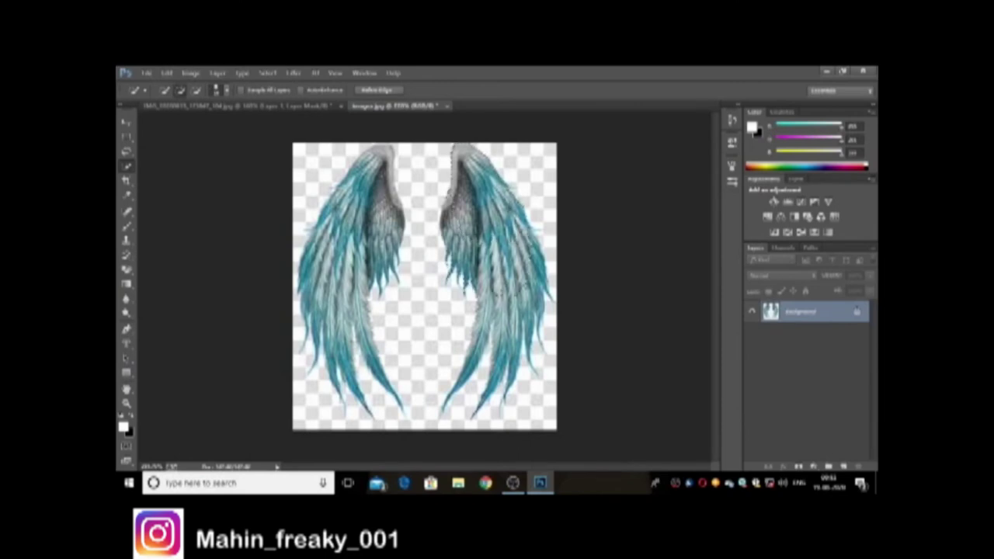
scroll(501, 301, down, 2)
scroll(512, 256, up, 3)
scroll(522, 211, down, 1)
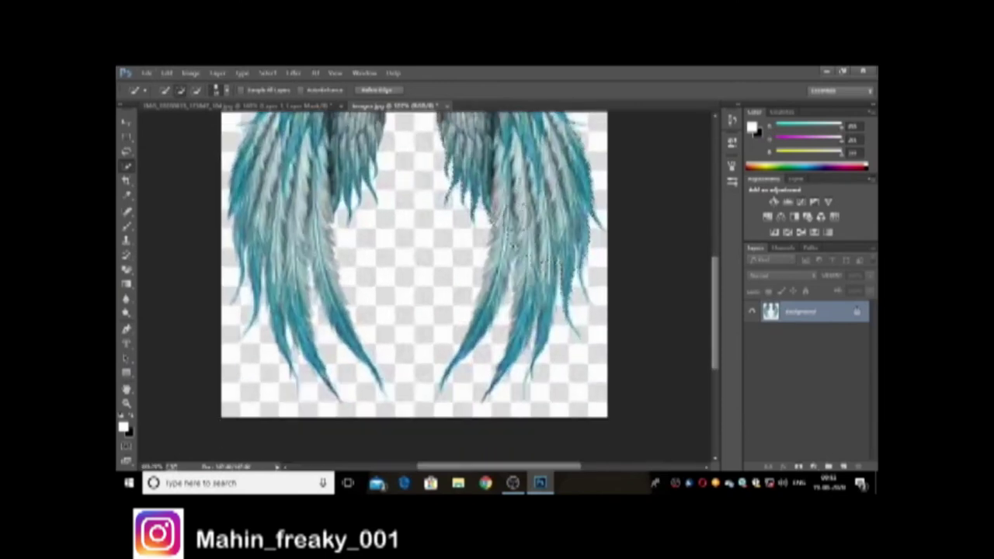
right_click(156, 130)
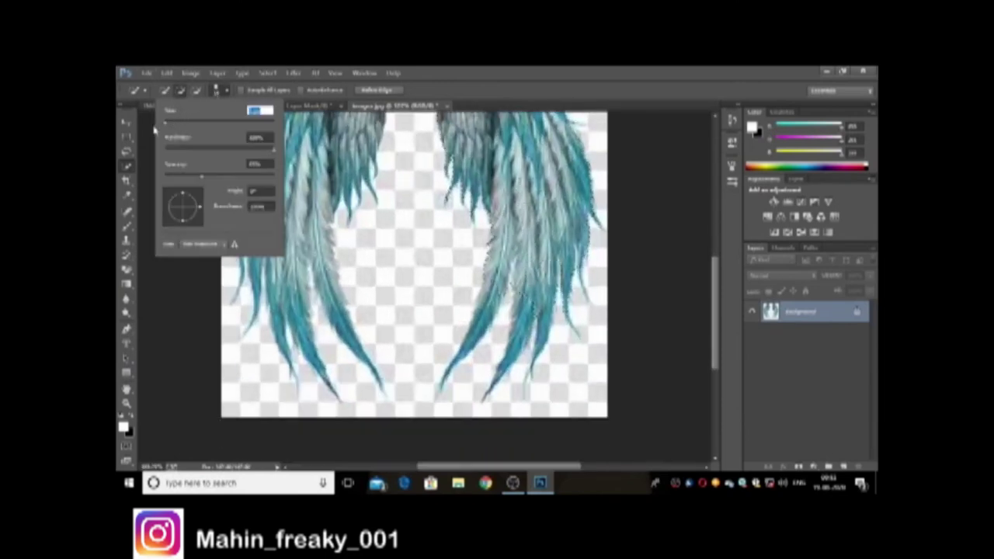
scroll(497, 311, up, 1)
scroll(497, 311, up, 2)
scroll(497, 311, up, 1)
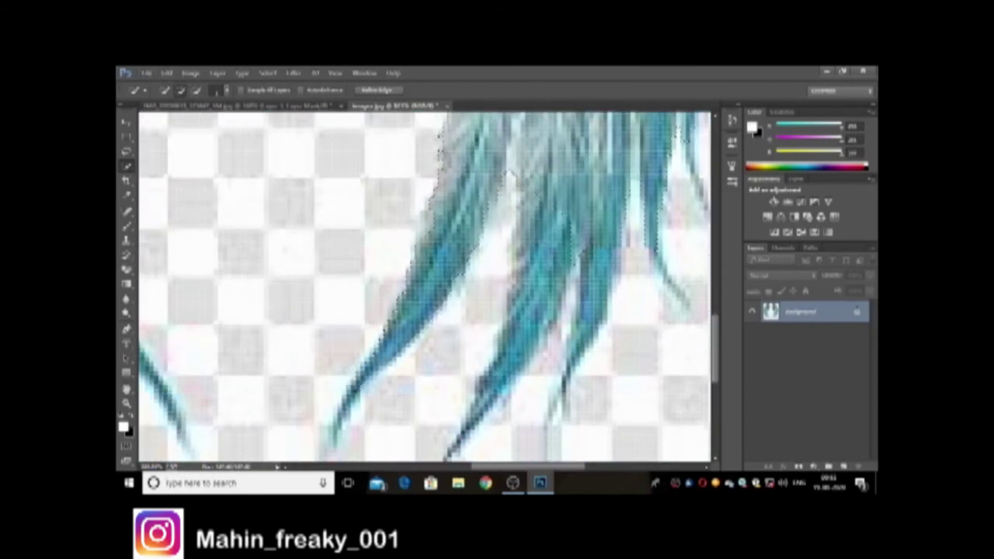
scroll(423, 287, down, 1)
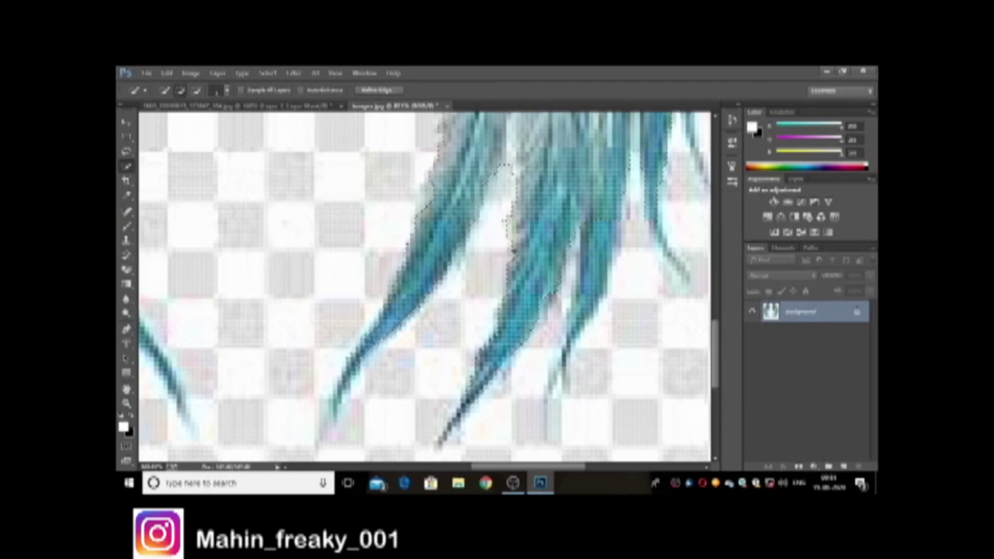
Subtract stray background areas from the wing selection using Alt
key(alt)
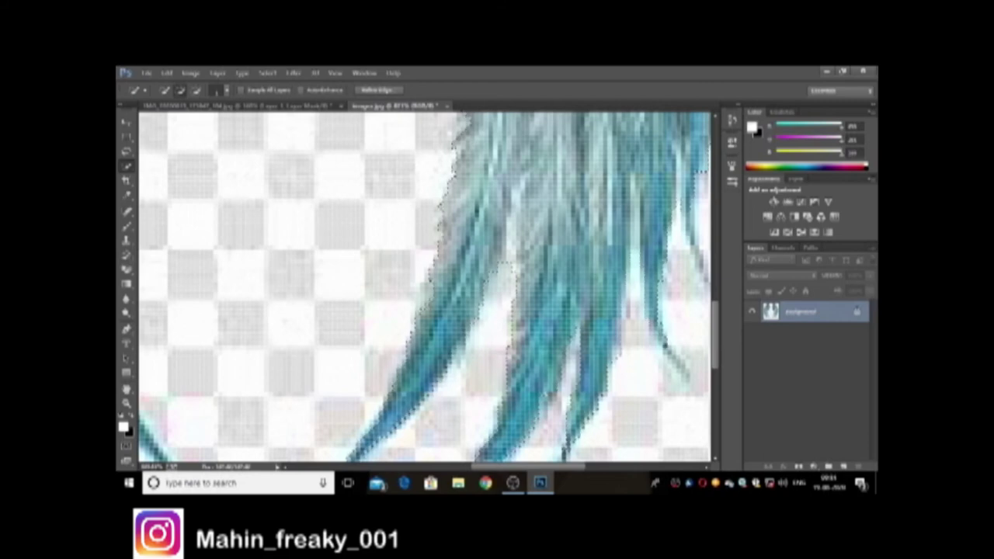
scroll(652, 353, down, 10)
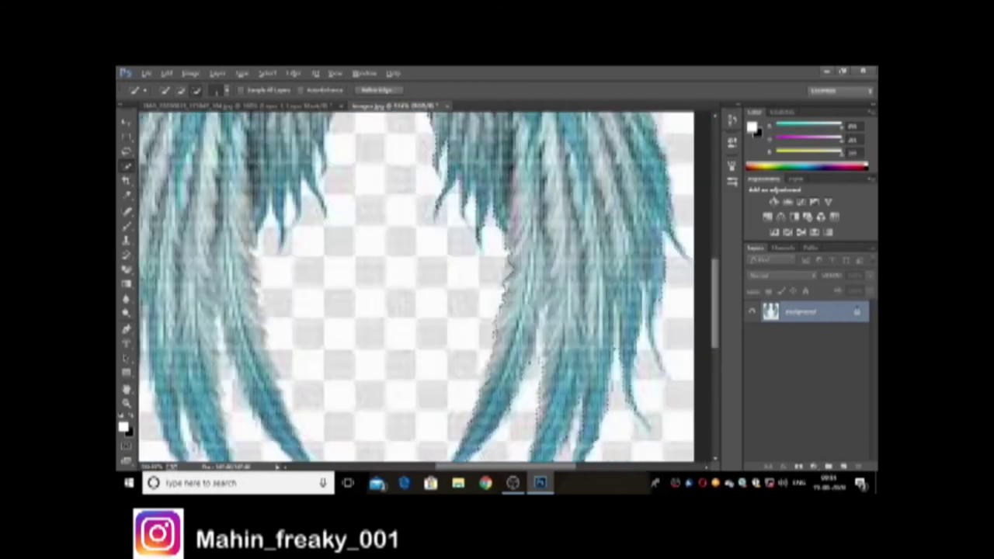
key(v)
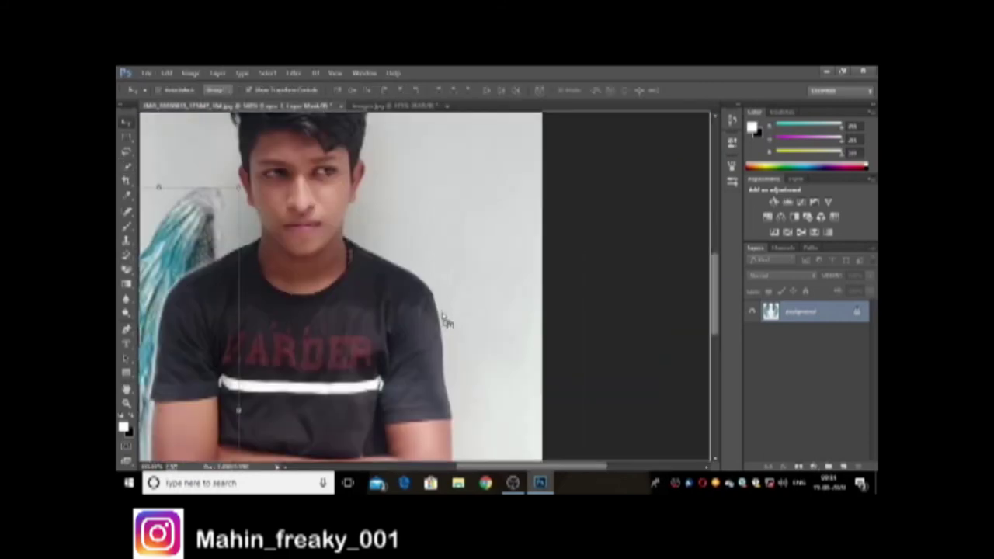
Enlarge and place the right wing beside the man's right shoulder, then add and invert its mask
mouse_move(512, 320)
mouse_down()
mouse_move(528, 388)
mouse_move(504, 399)
mouse_up()
scroll(500, 330, down, 3)
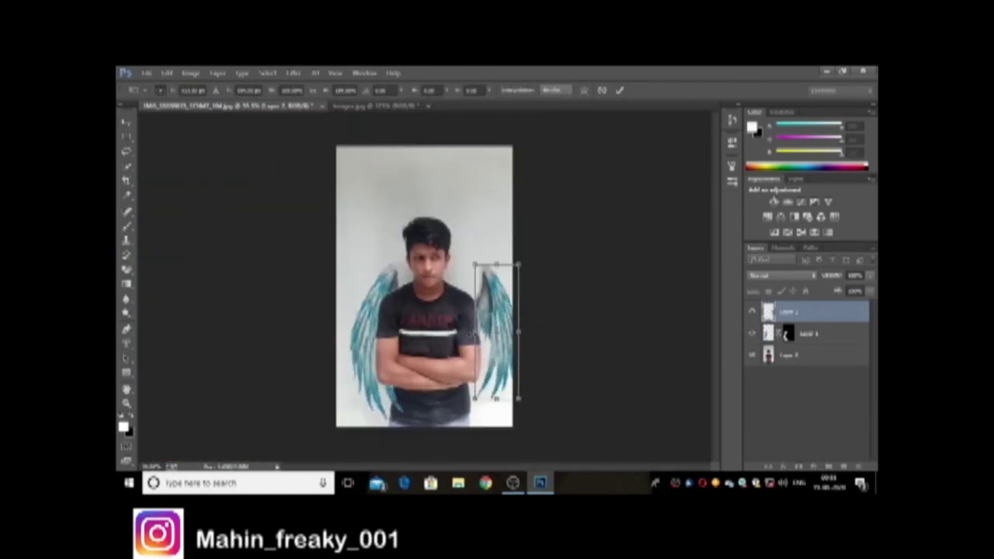
drag(489, 333, 478, 332)
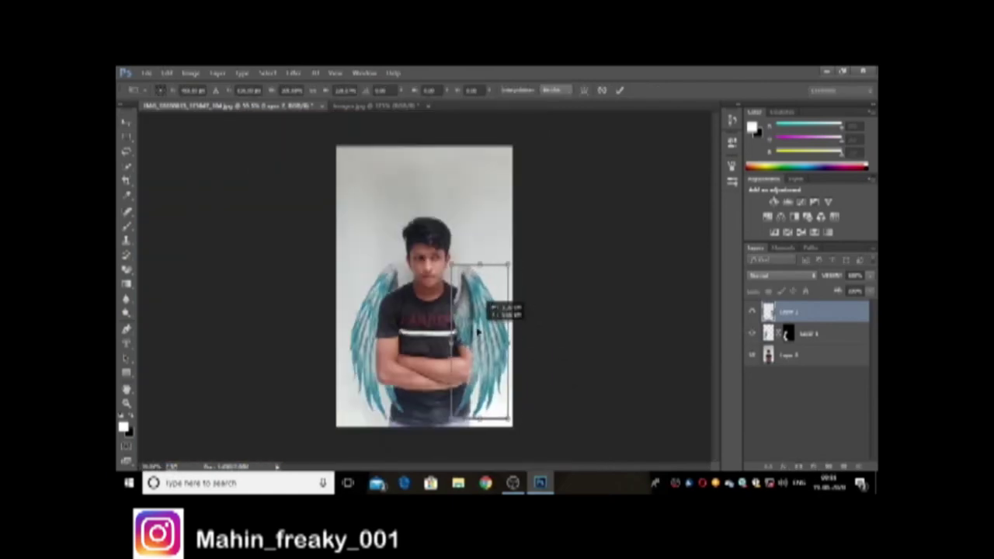
click(625, 91)
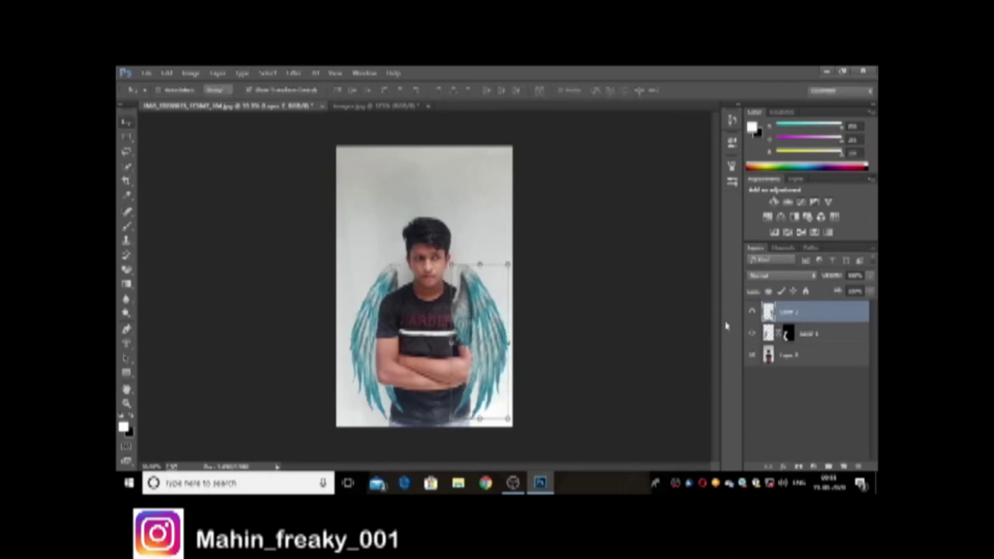
click(796, 466)
key(ctrl+i)
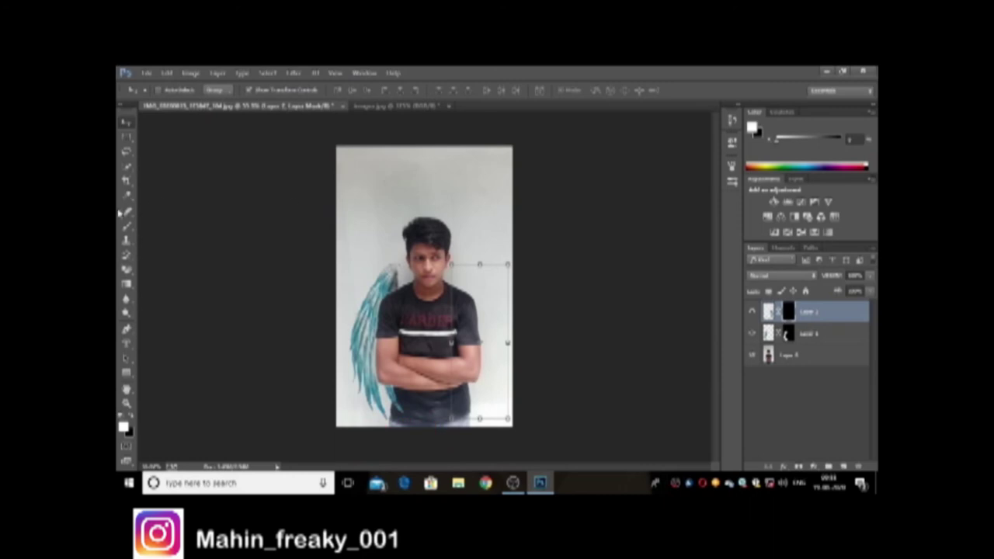
At 100% zoom, paint the top of the right wing back in with a white brush
click(127, 225)
click(175, 223)
key(ctrl+plus)
key(ctrl+plus)
key(ctrl+plus)
drag(483, 245, 497, 198)
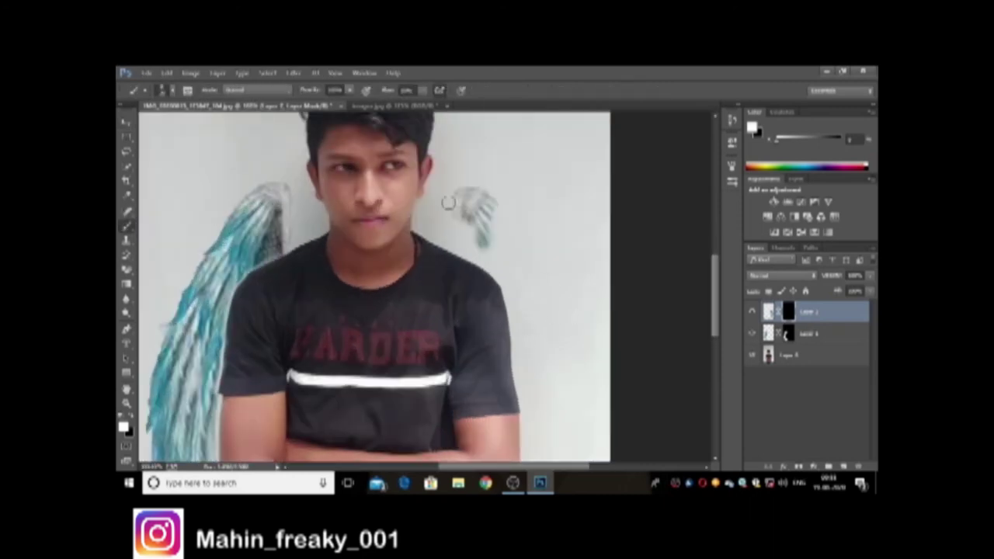
drag(480, 247, 451, 229)
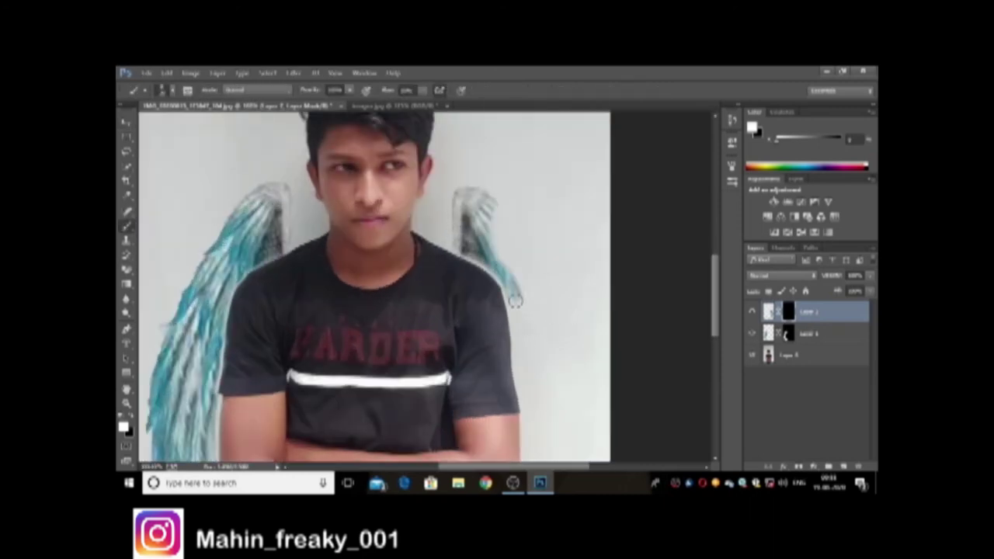
mouse_move(460, 241)
mouse_down()
mouse_move(535, 283)
mouse_move(534, 236)
mouse_up()
Extend the revealed feathers down beside the man's right arm
scroll(544, 233, down, 3)
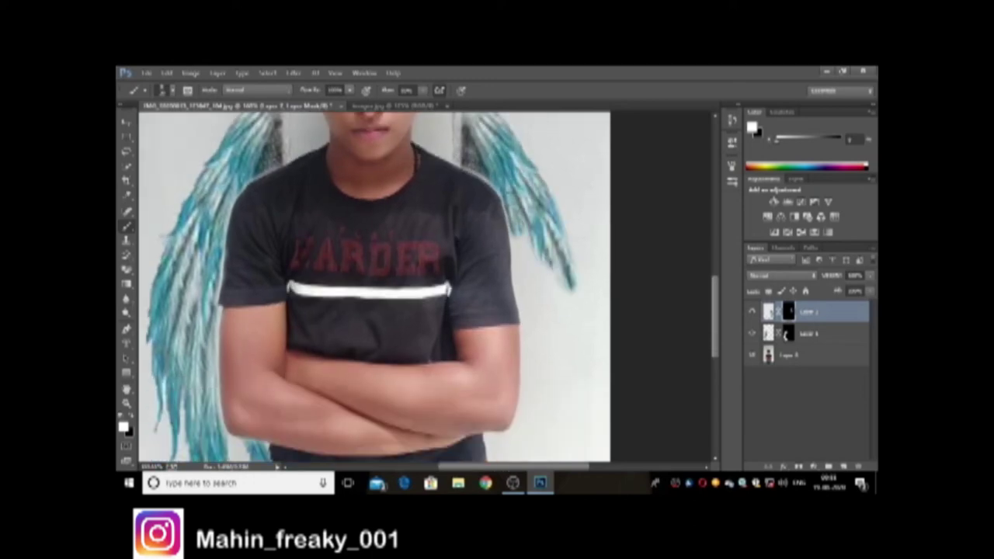
scroll(590, 288, down, 2)
mouse_move(599, 288)
mouse_down()
mouse_move(559, 171)
mouse_move(528, 202)
mouse_up()
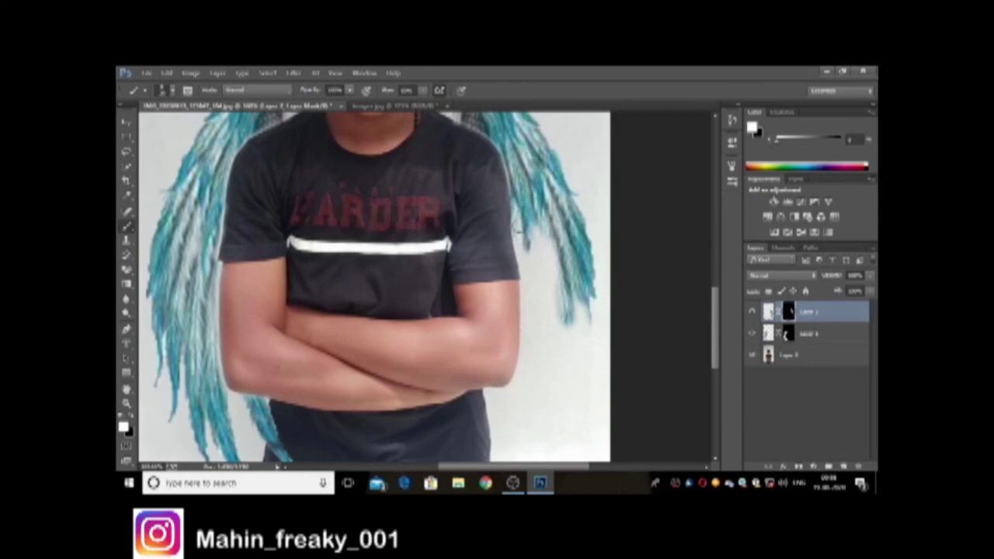
drag(529, 241, 555, 351)
scroll(547, 305, up, 3)
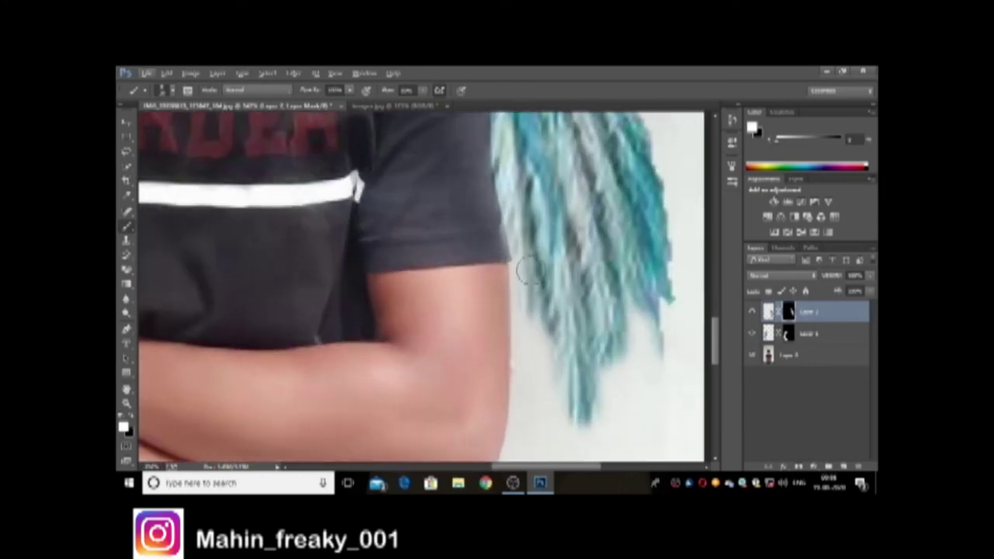
drag(536, 303, 660, 279)
scroll(554, 256, down, 2)
mouse_move(553, 227)
mouse_down()
mouse_move(516, 124)
mouse_move(533, 362)
mouse_move(610, 410)
mouse_move(493, 442)
mouse_move(455, 422)
mouse_move(650, 284)
mouse_move(612, 306)
mouse_up()
Paint in another feather strand near the waist and review both wings
scroll(492, 442, down, 3)
scroll(650, 285, down, 3)
mouse_move(351, 353)
mouse_down()
mouse_move(419, 268)
mouse_move(454, 198)
mouse_move(477, 181)
mouse_up()
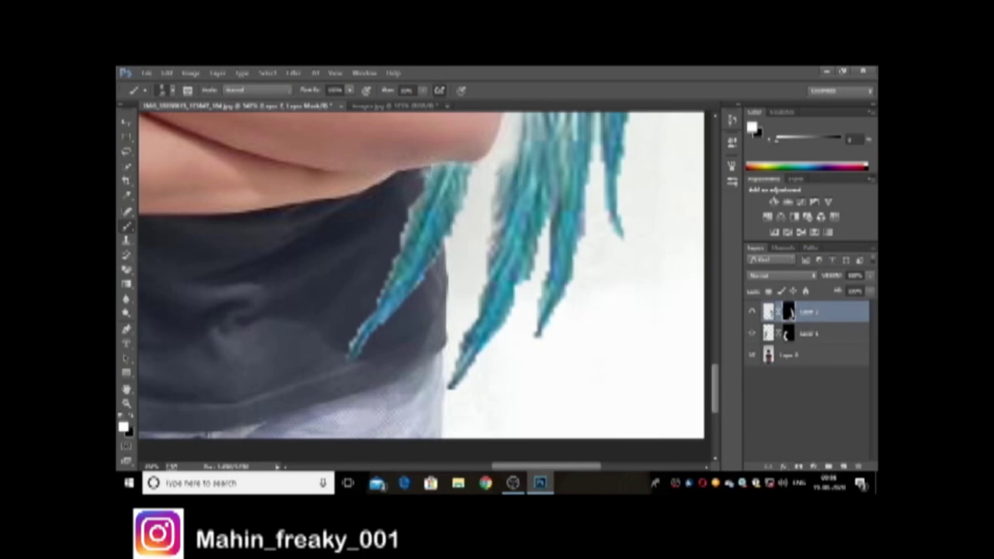
scroll(586, 274, up, 3)
scroll(597, 318, down, 10)
scroll(599, 320, up, 1)
scroll(599, 321, up, 2)
scroll(466, 233, up, 2)
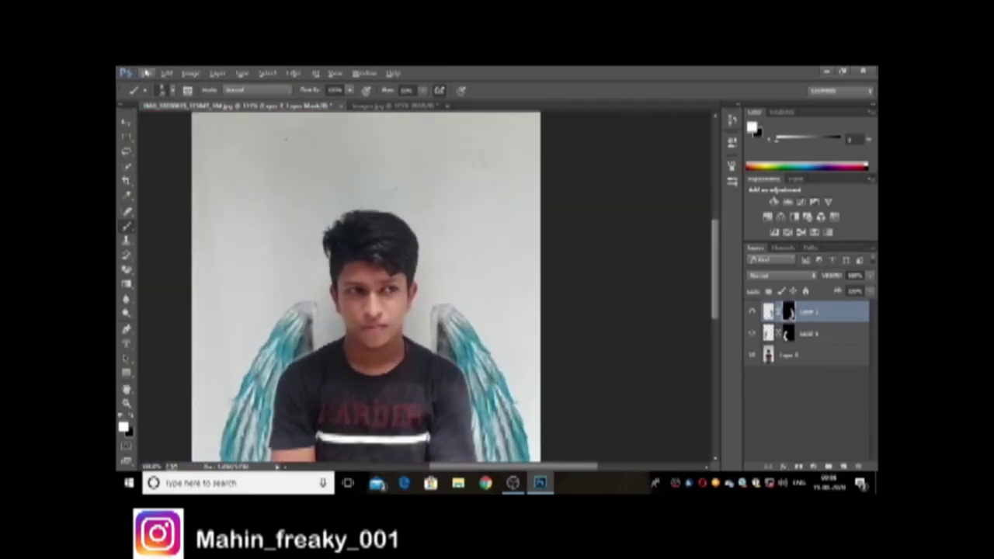
scroll(645, 258, down, 3)
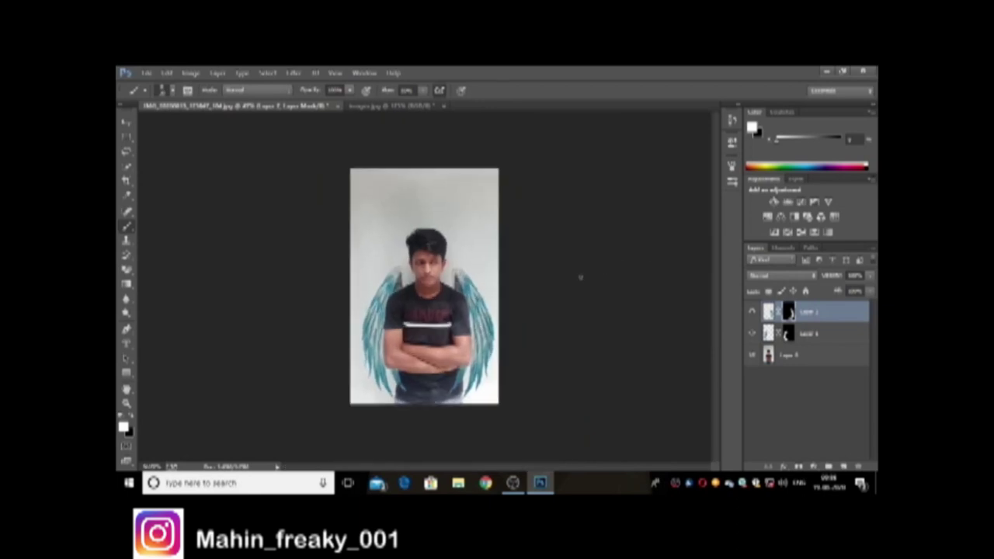
Crop the portrait shorter and merge all visible layers
key(c)
key(Return)
scroll(590, 190, up, 1)
scroll(613, 207, up, 1)
scroll(567, 210, down, 1)
right_click(829, 329)
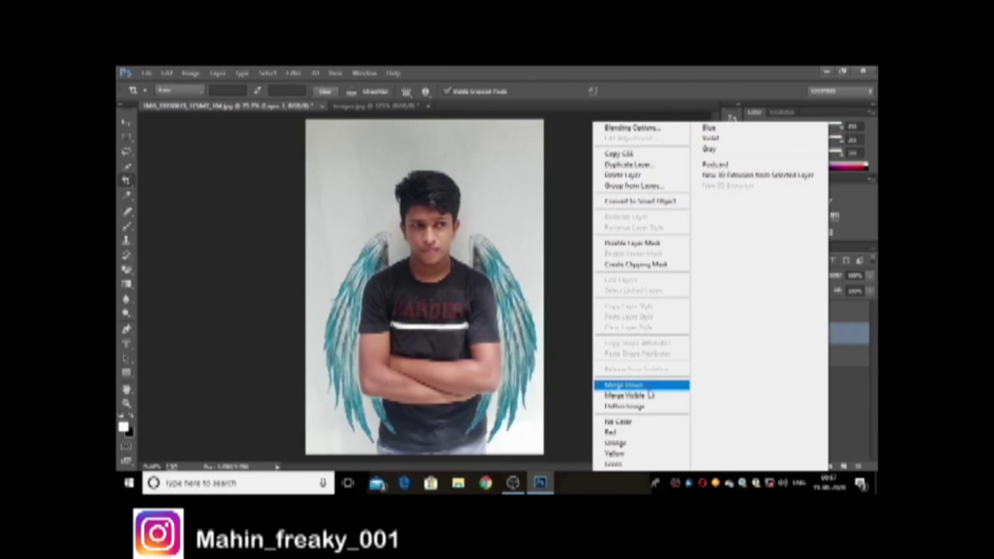
click(629, 395)
Brighten the photo with a raised Curves adjustment and merge visible layers again
click(788, 201)
drag(649, 260, 634, 250)
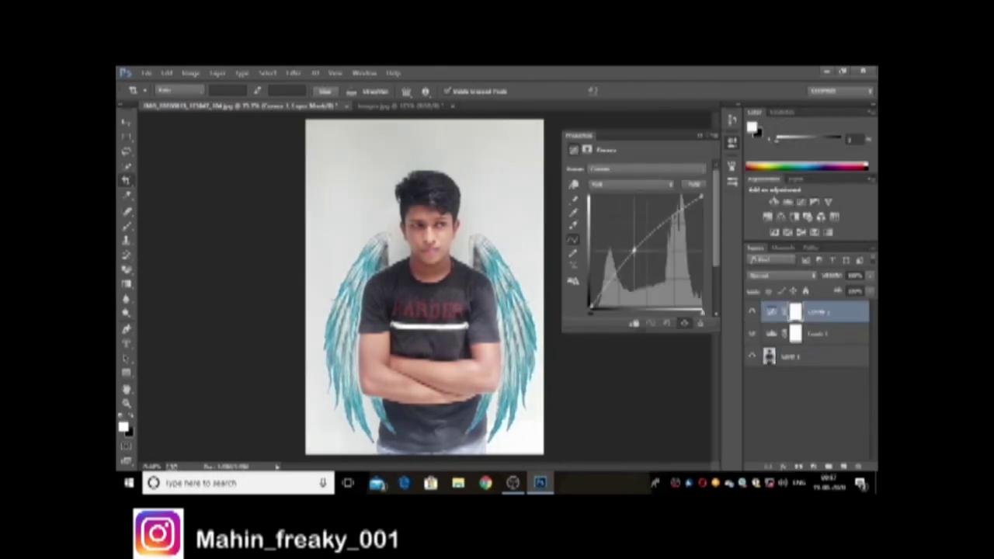
right_click(829, 312)
click(645, 406)
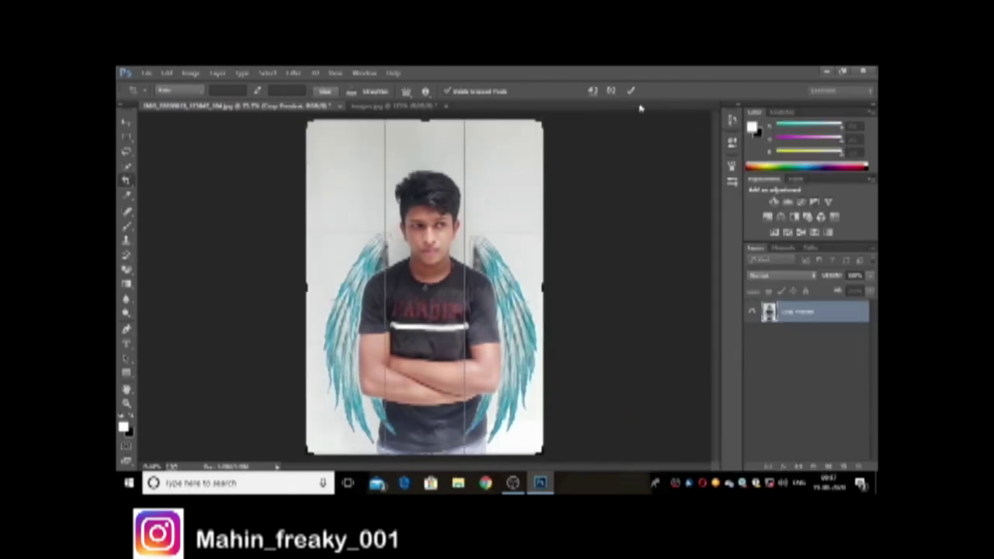